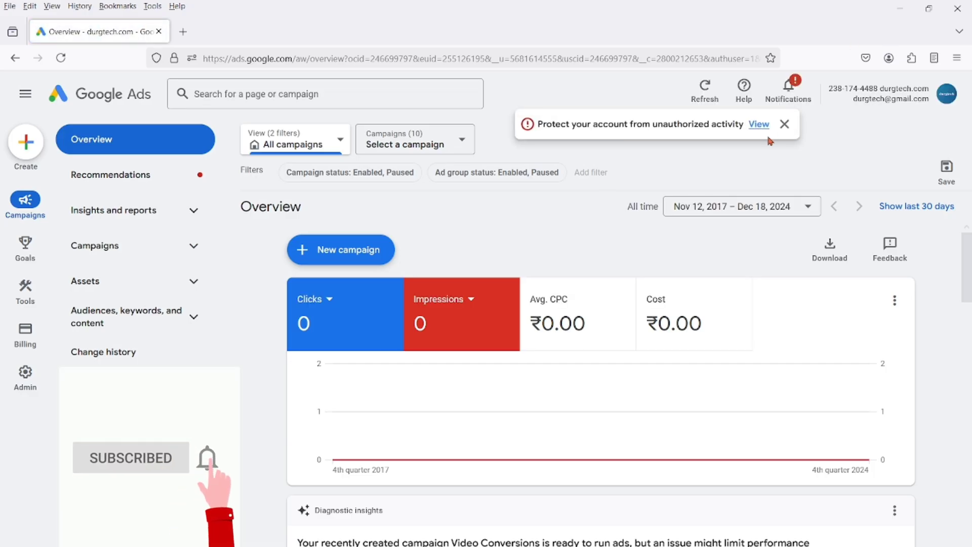
Step: Dismiss the account protection notice and review the billing activity and the monthly billing summary for 2024
click(785, 124)
mouse_move(25, 374)
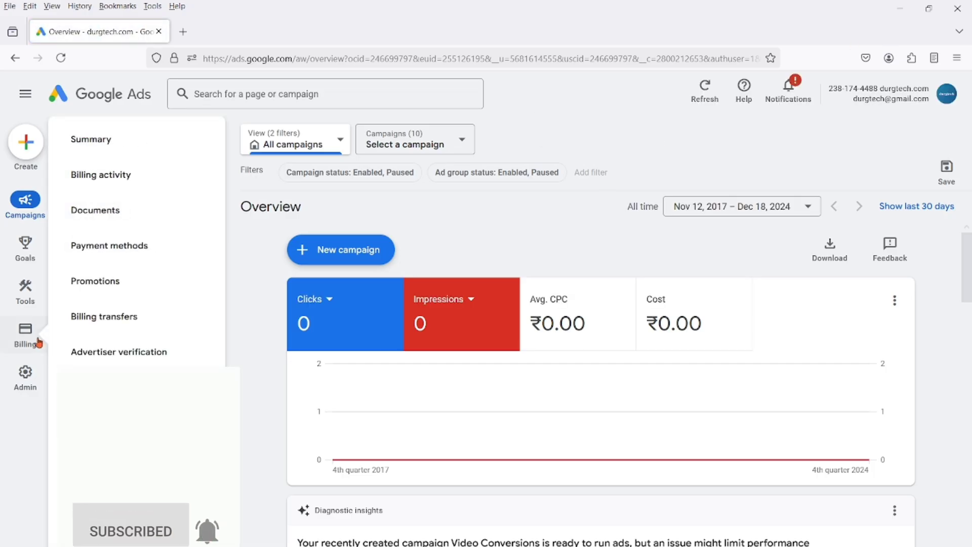
click(35, 339)
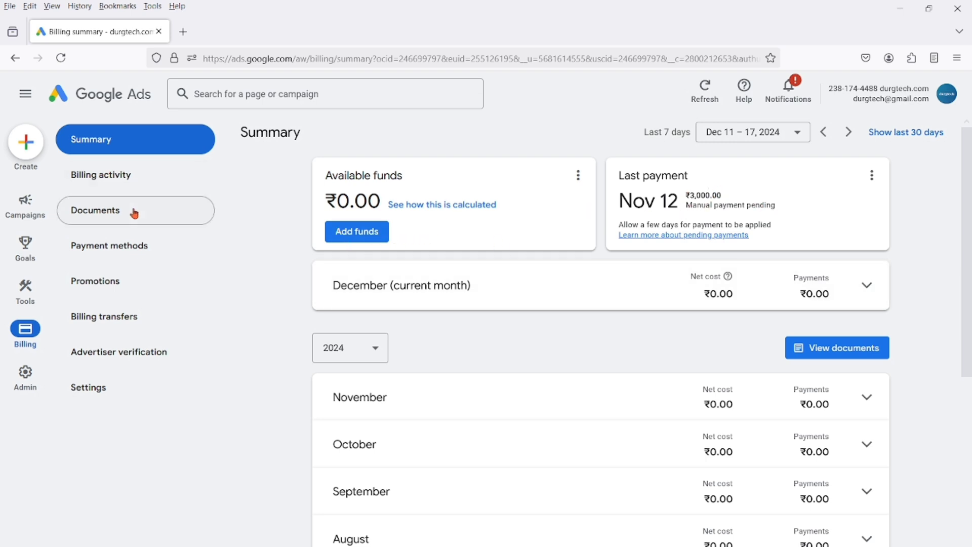
click(132, 183)
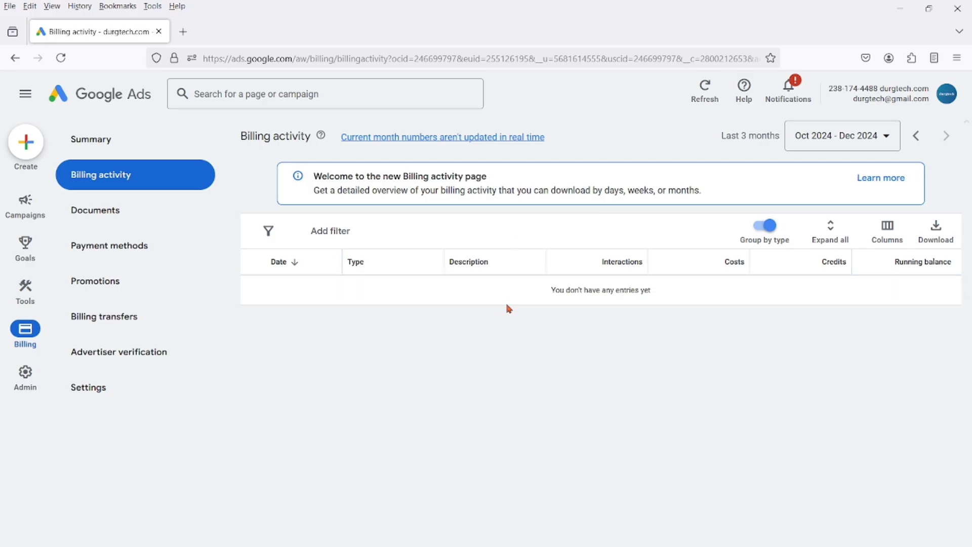
click(102, 147)
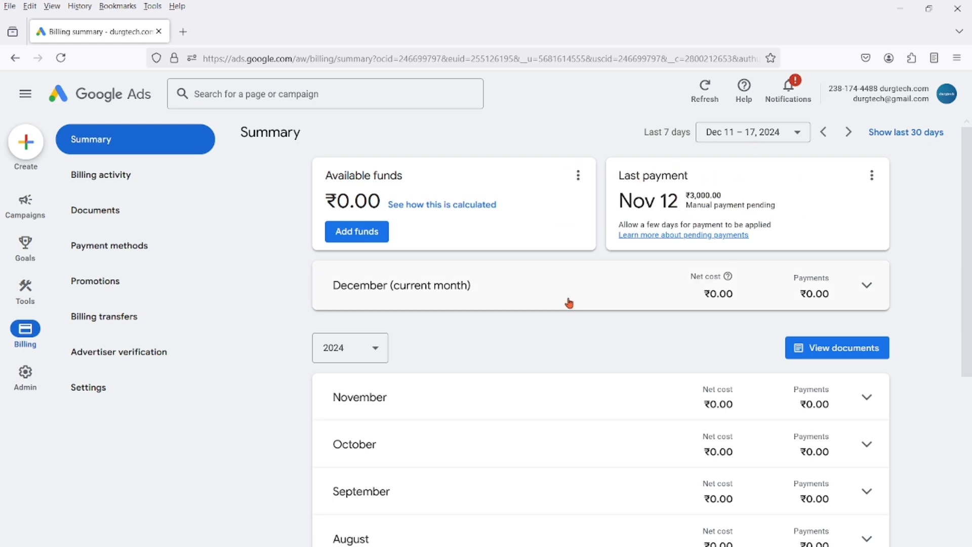
scroll(673, 360, down, 2)
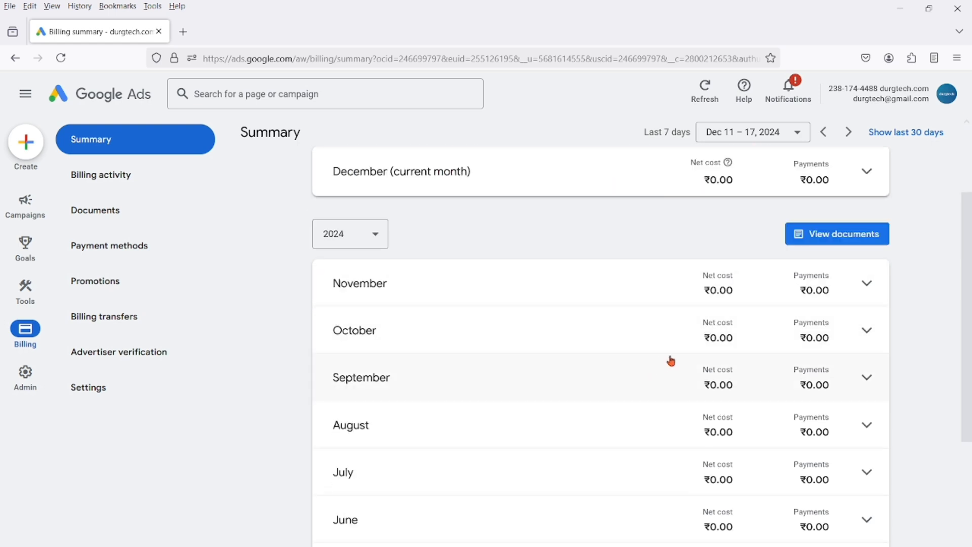
scroll(758, 349, down, 4)
scroll(732, 319, up, 6)
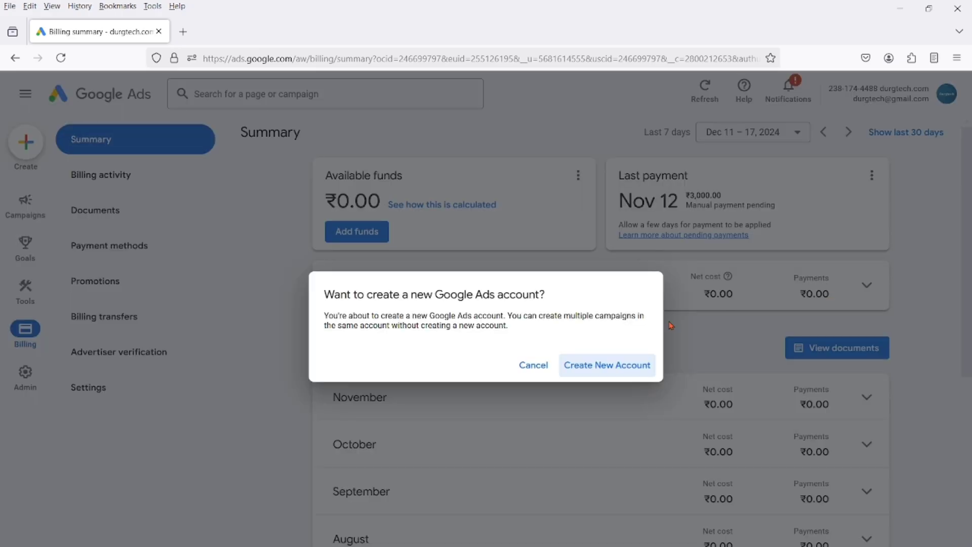
Step: Confirm the creation of a new Google Ads account and start its first-campaign setup
click(618, 367)
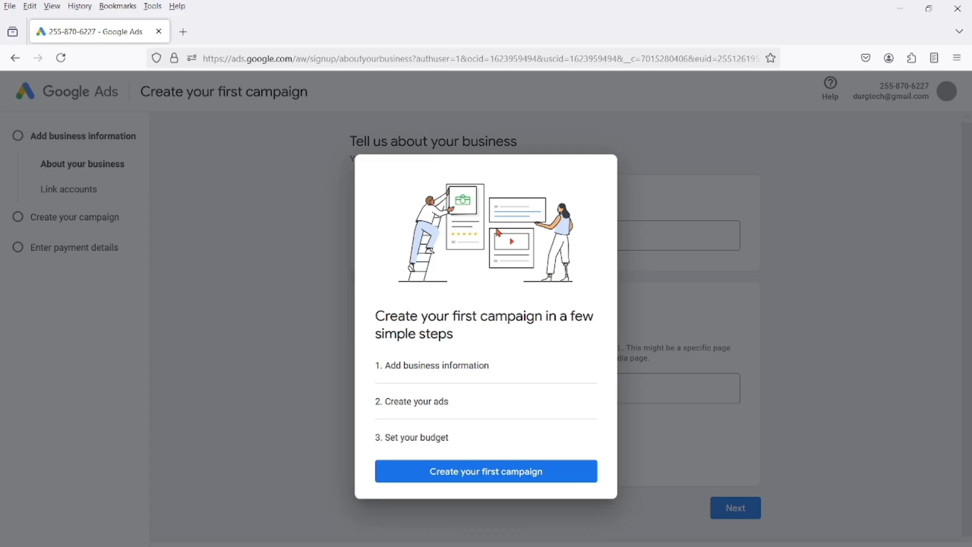
click(515, 472)
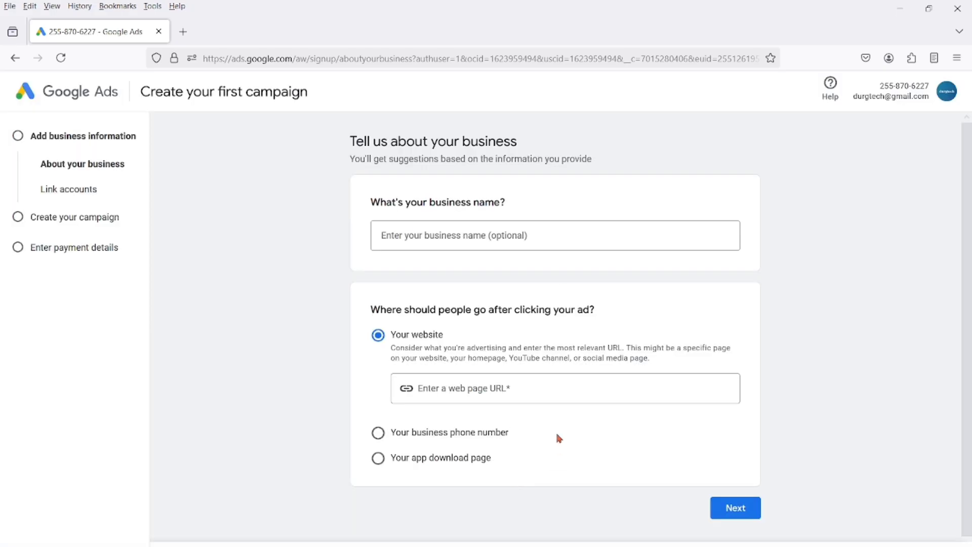
Step: Open the Durgtech website in a new browser tab, and skip campaign creation to reach the new account's payment settings
click(183, 31)
text(du)
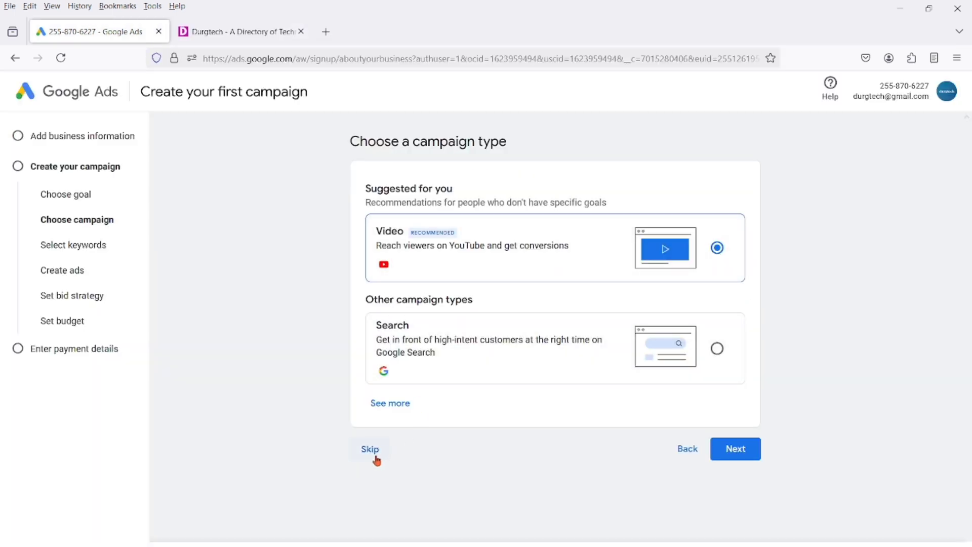
click(376, 459)
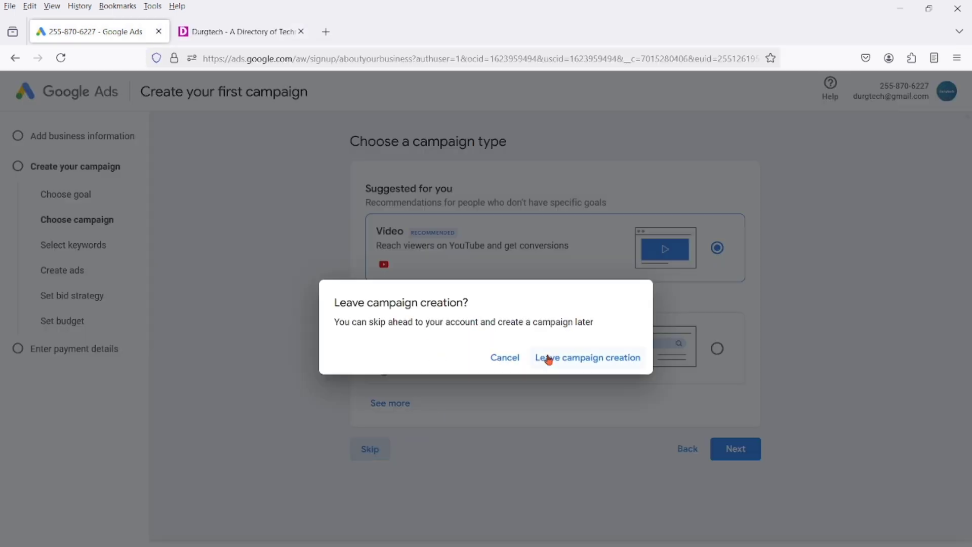
click(582, 361)
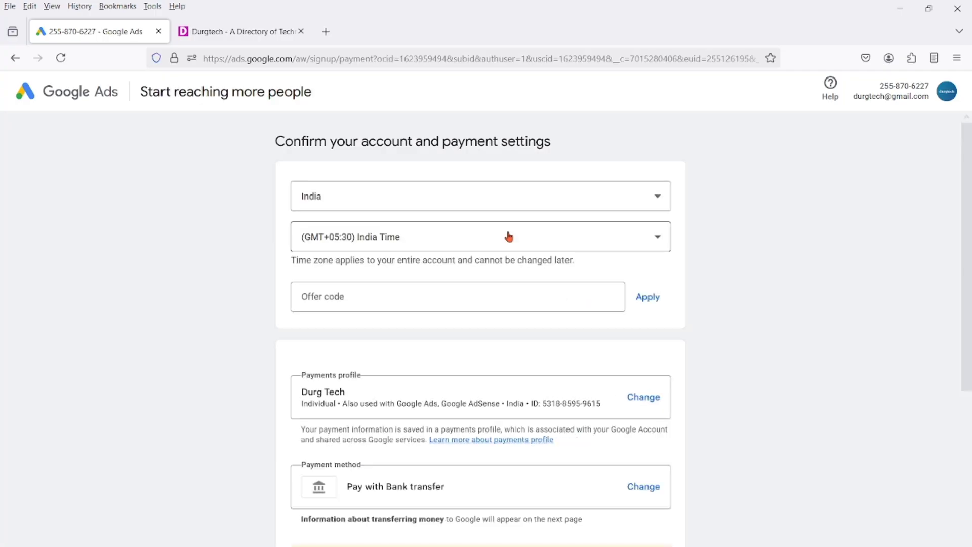
Step: Examine the offer code field and the form for a new Organization payments profile, and cancel the profile creation
click(409, 296)
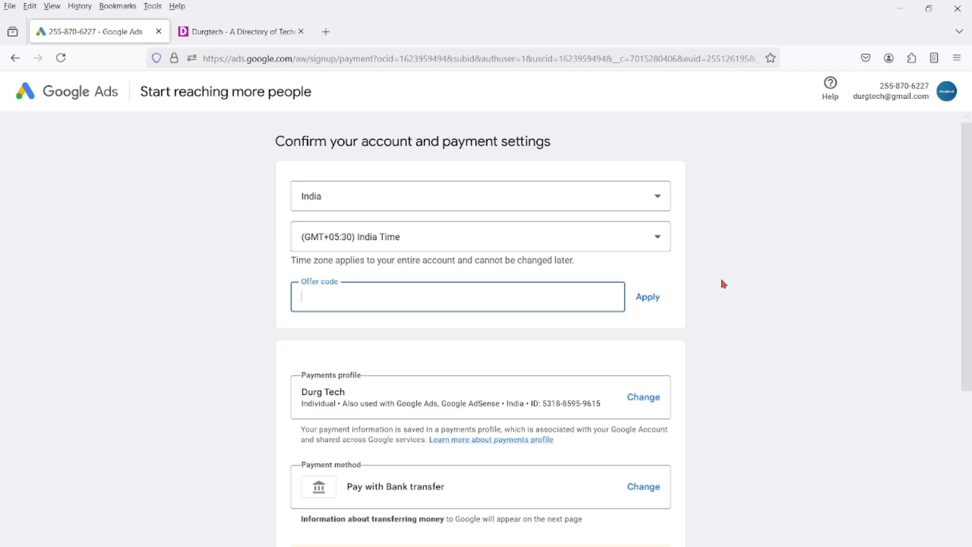
scroll(412, 349, down, 1)
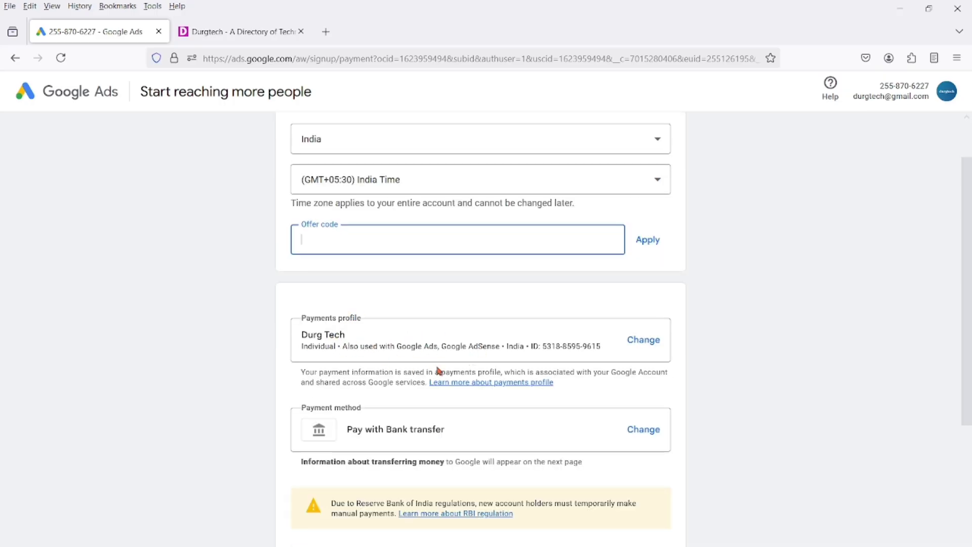
click(645, 342)
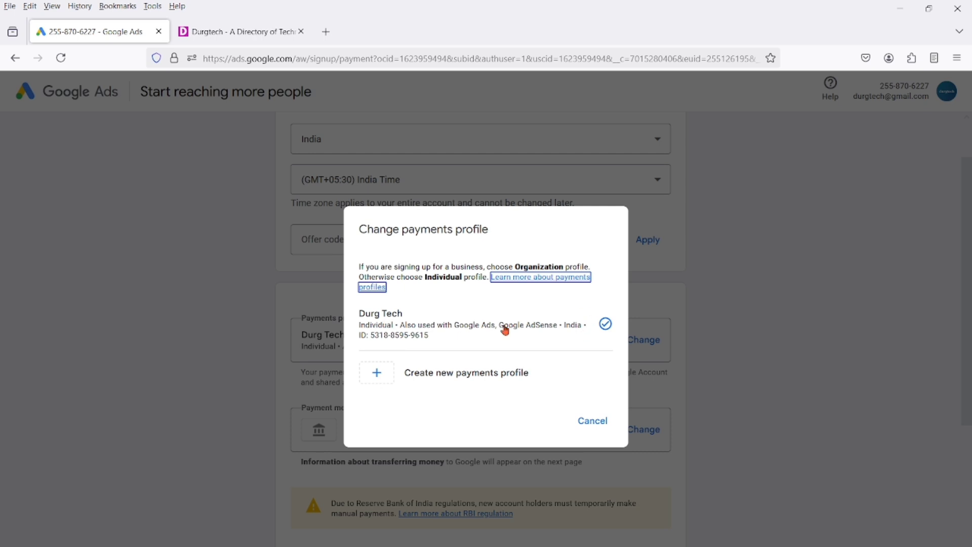
click(496, 377)
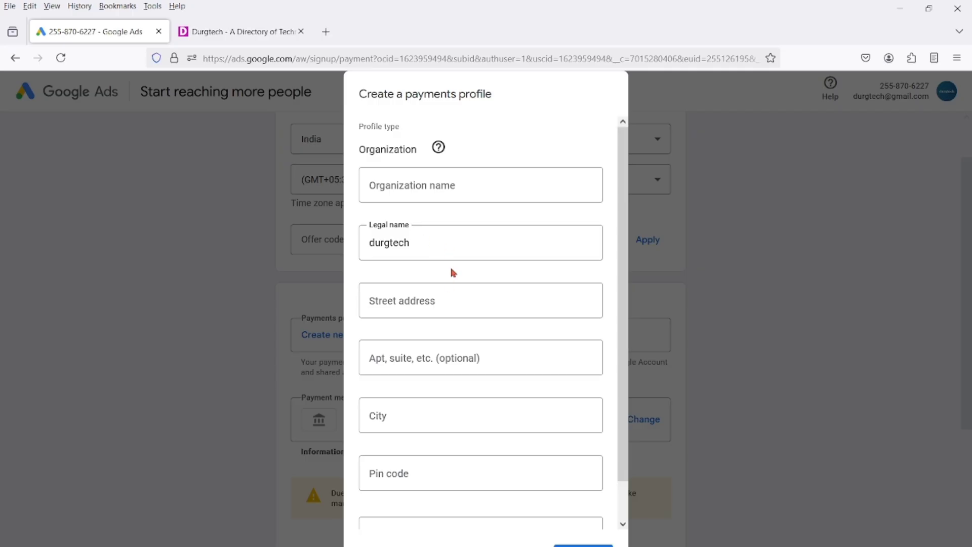
scroll(462, 324, down, 1)
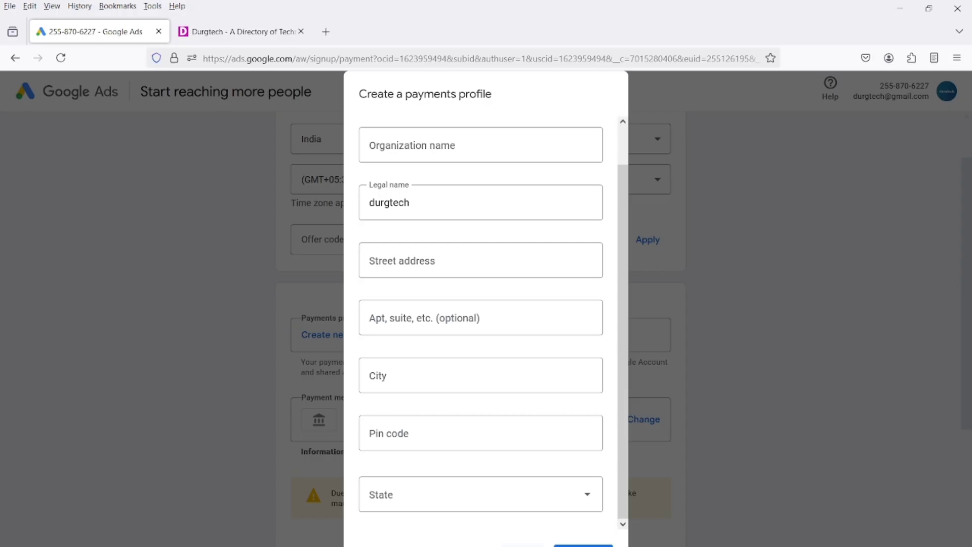
click(523, 546)
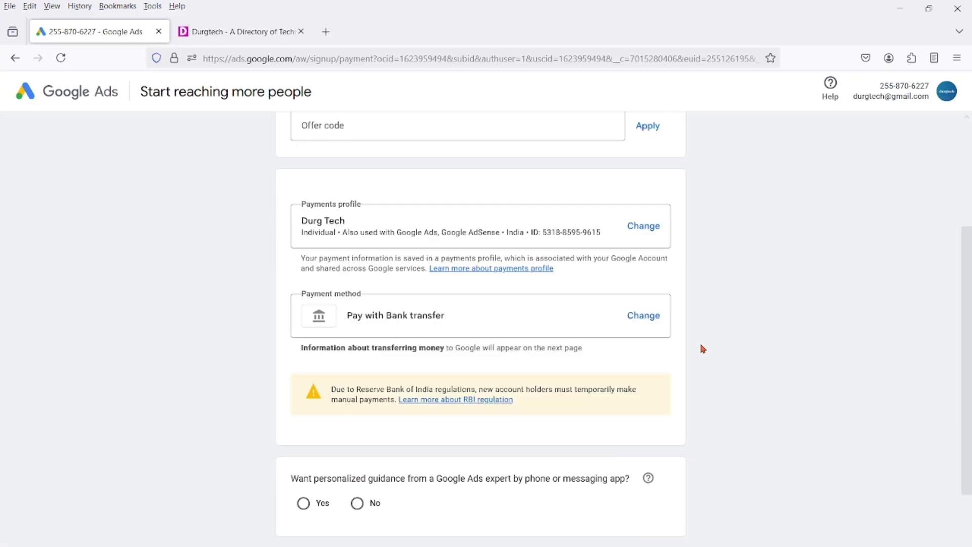
Step: Examine the available payment methods and the credit or debit card form, and cancel adding a card
scroll(682, 267, up, 1)
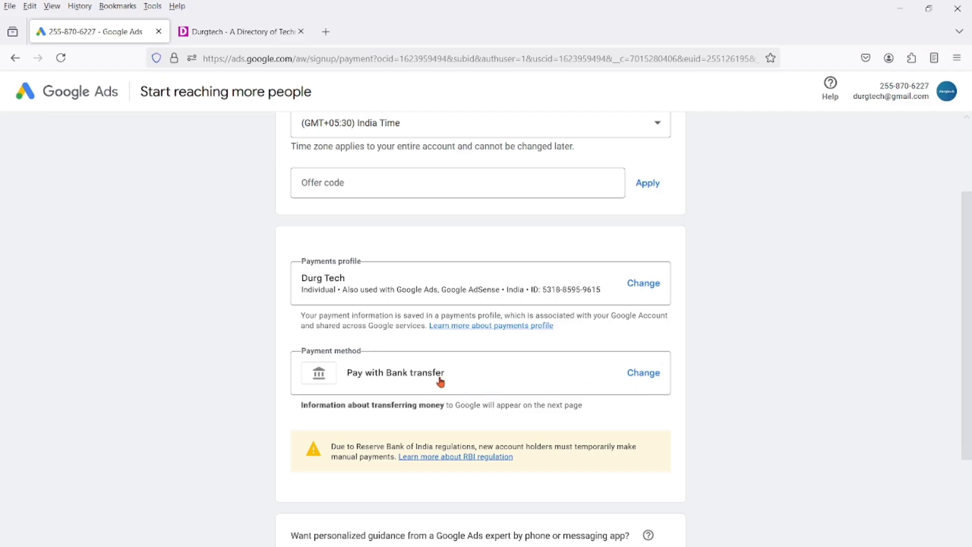
click(642, 375)
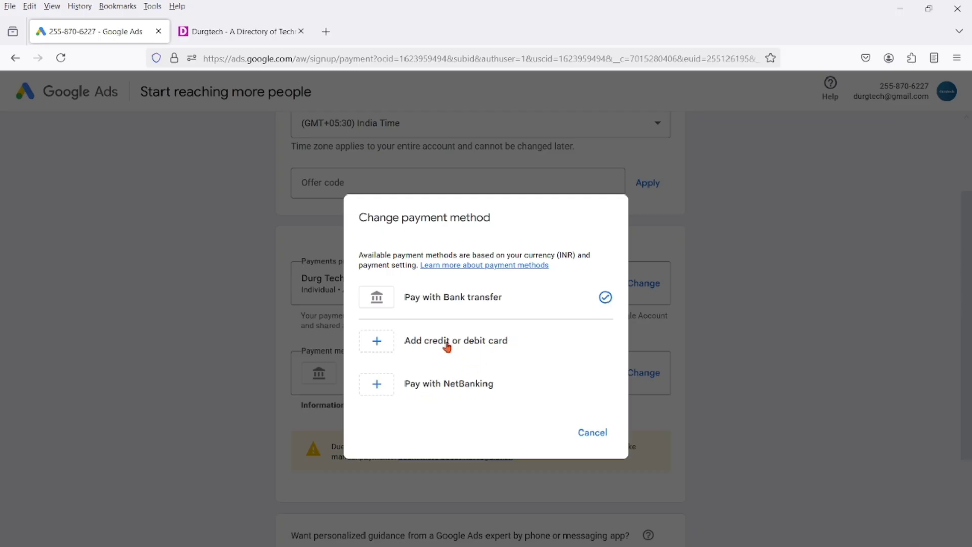
click(479, 348)
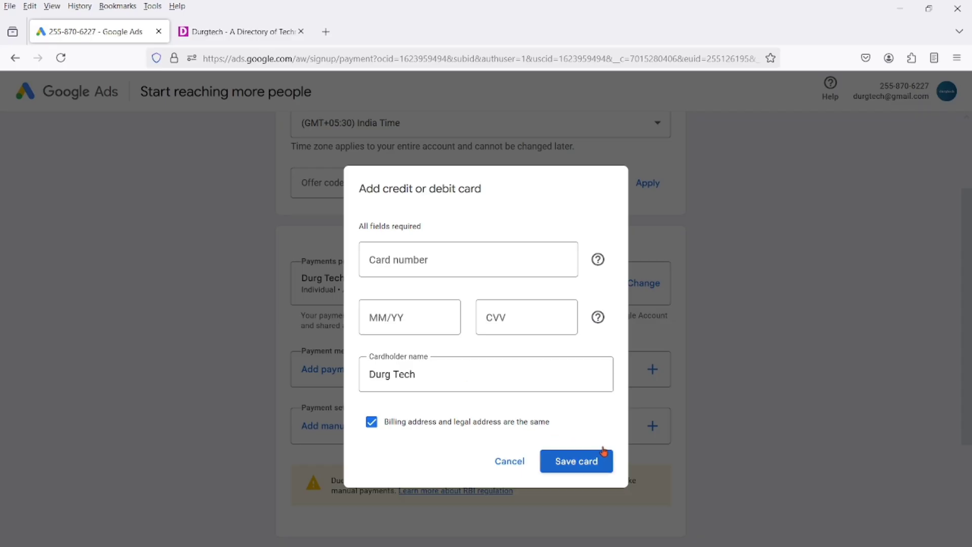
click(510, 467)
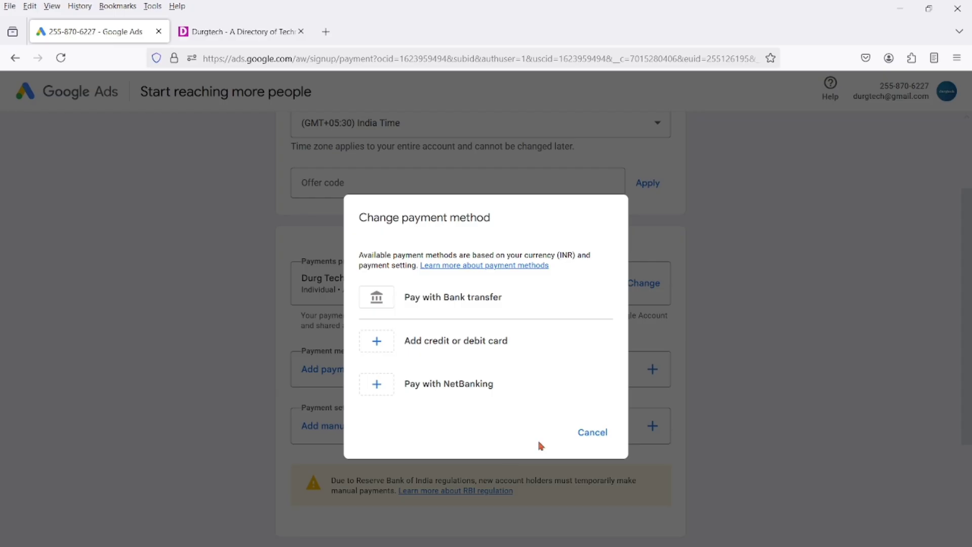
Step: Choose NetBanking as the payment method, enter a manual payment amount of 5000, and cancel the payment setting
click(458, 386)
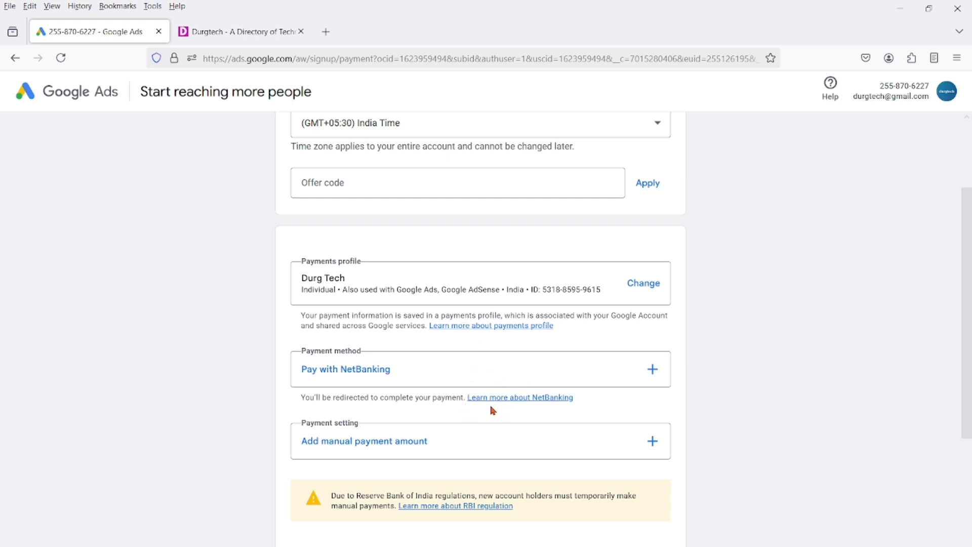
scroll(491, 410, down, 1)
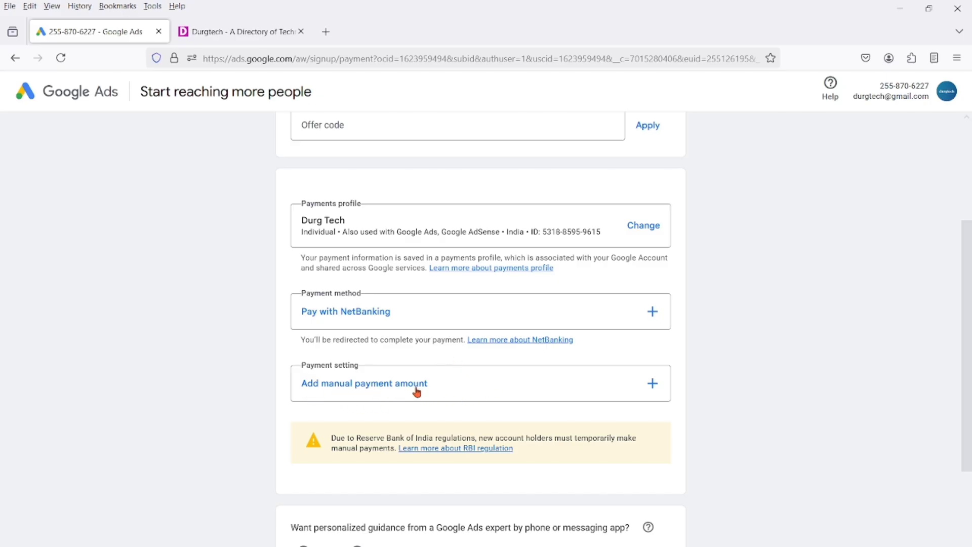
click(622, 391)
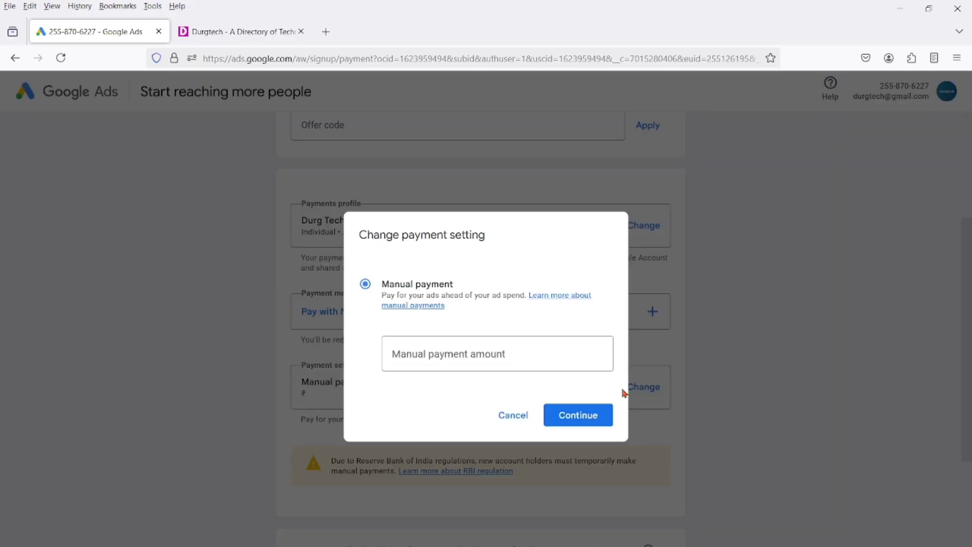
click(487, 359)
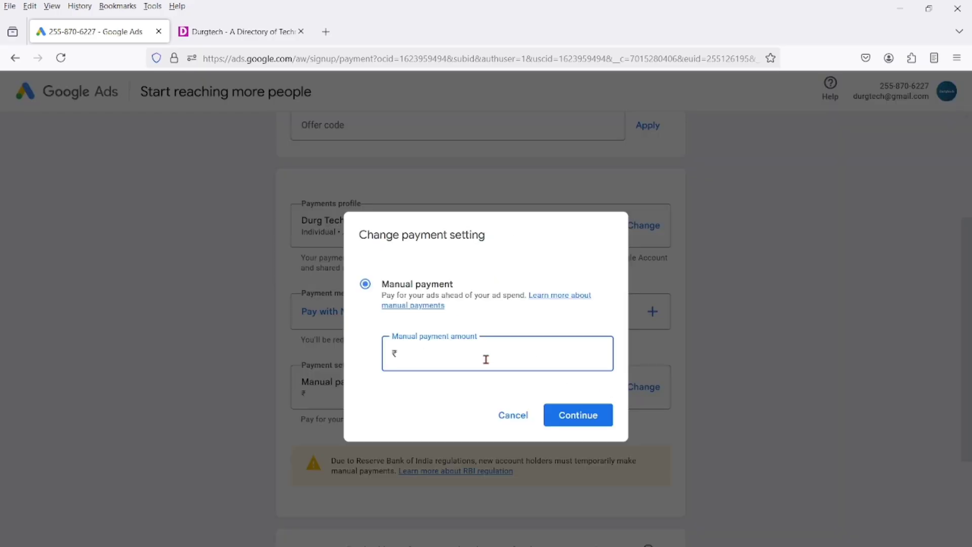
text(5000)
click(508, 416)
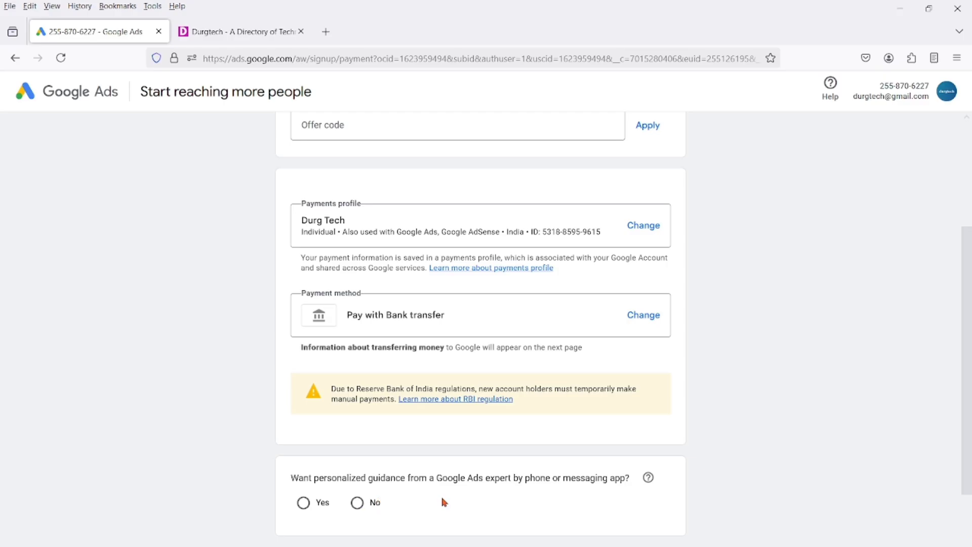
Step: Decline personalized guidance from a Google Ads expert, submit the payment settings with bank transfer, and complete the transfer information page
click(370, 504)
scroll(665, 526, down, 2)
click(671, 517)
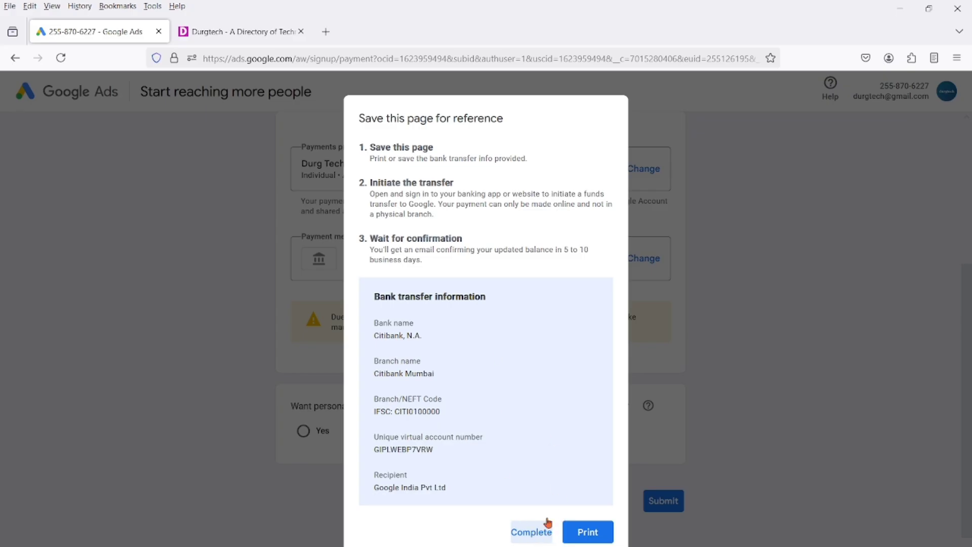
click(531, 535)
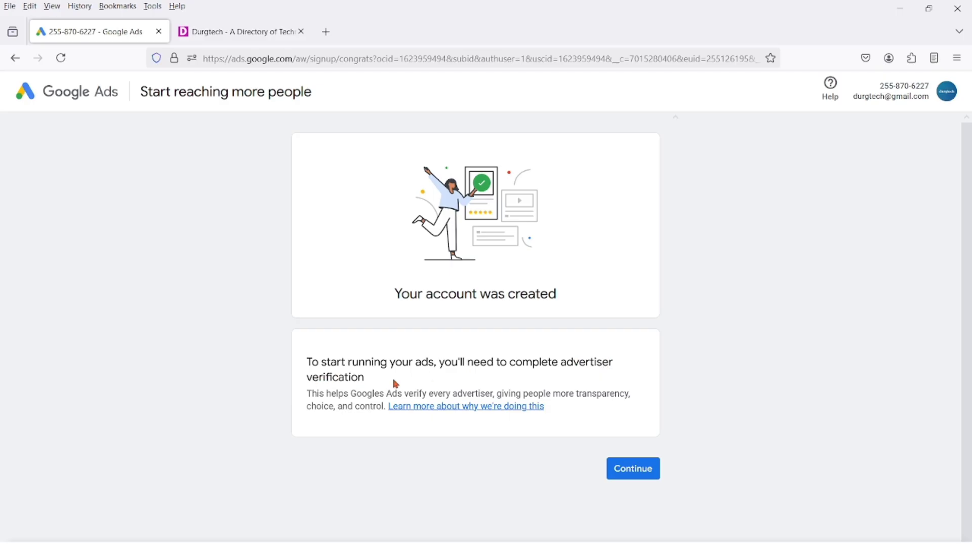
Step: Continue from the account creation page to advertiser verification, and go to the new account's Overview without starting verification
click(617, 462)
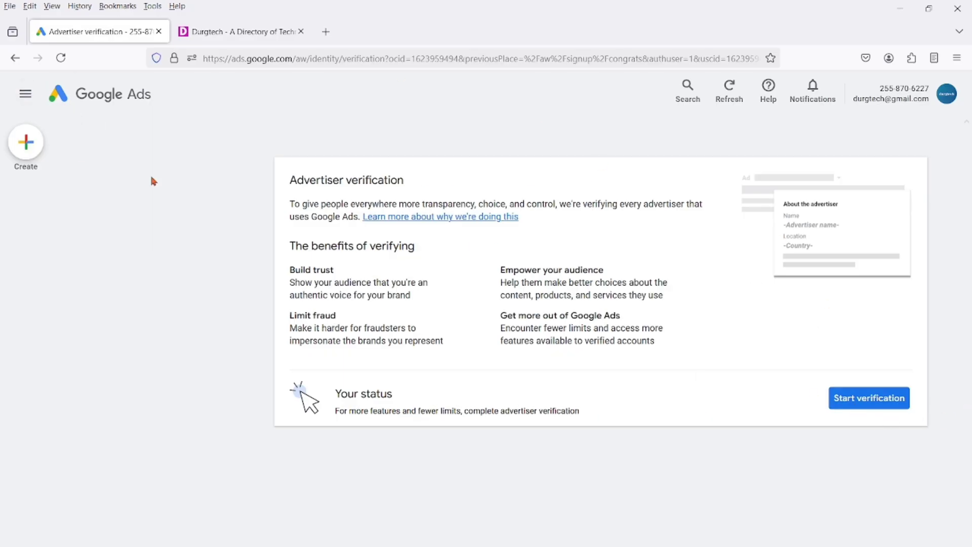
click(111, 99)
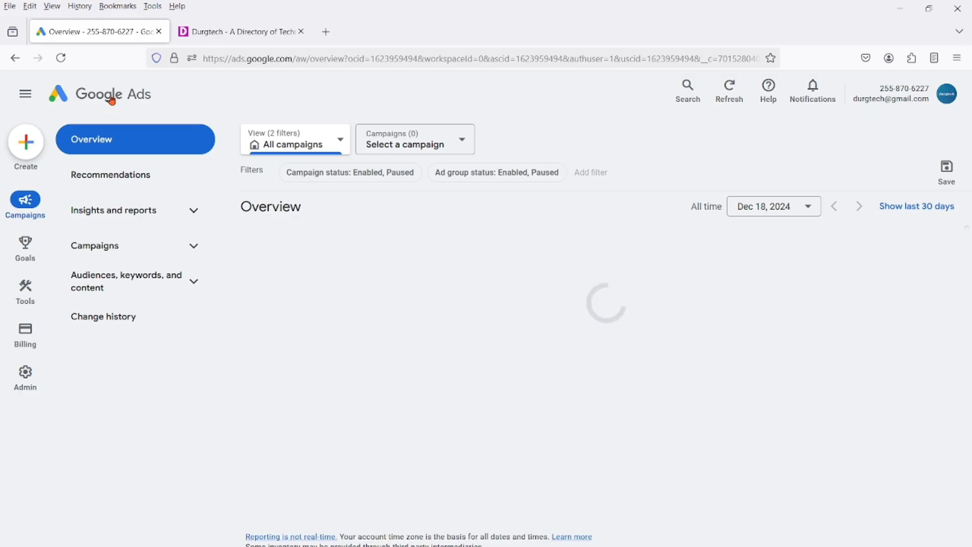